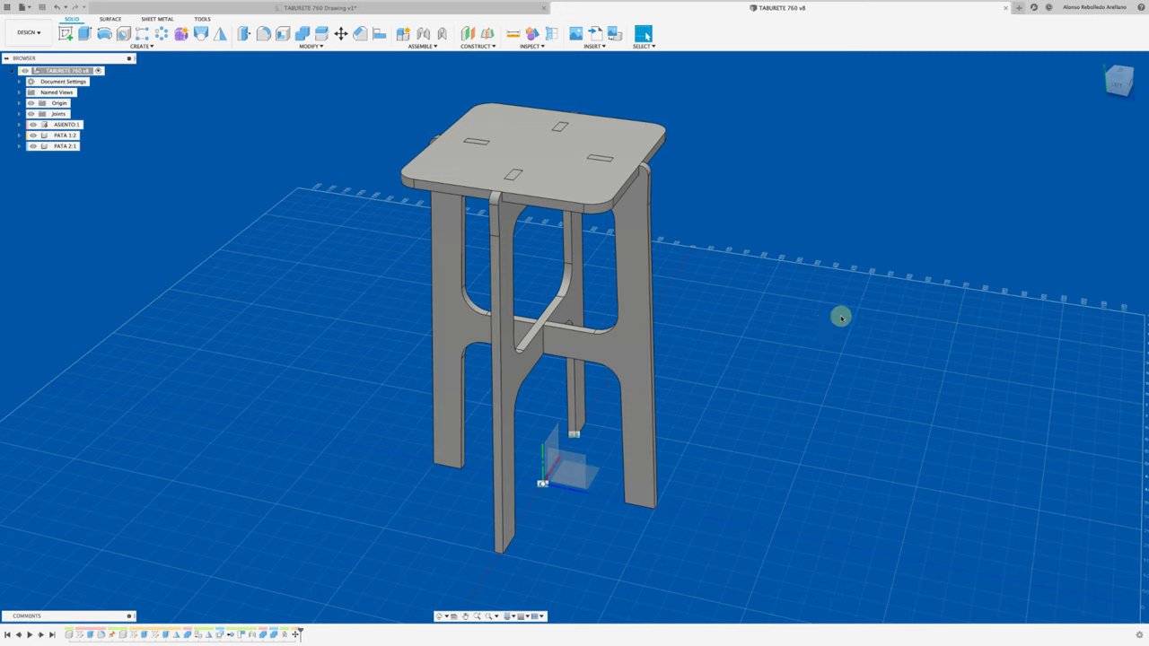
# - Browse to Wood > Wood (Solid) in the appearance library and drag Walnut onto the stool
pyautogui.press('a')
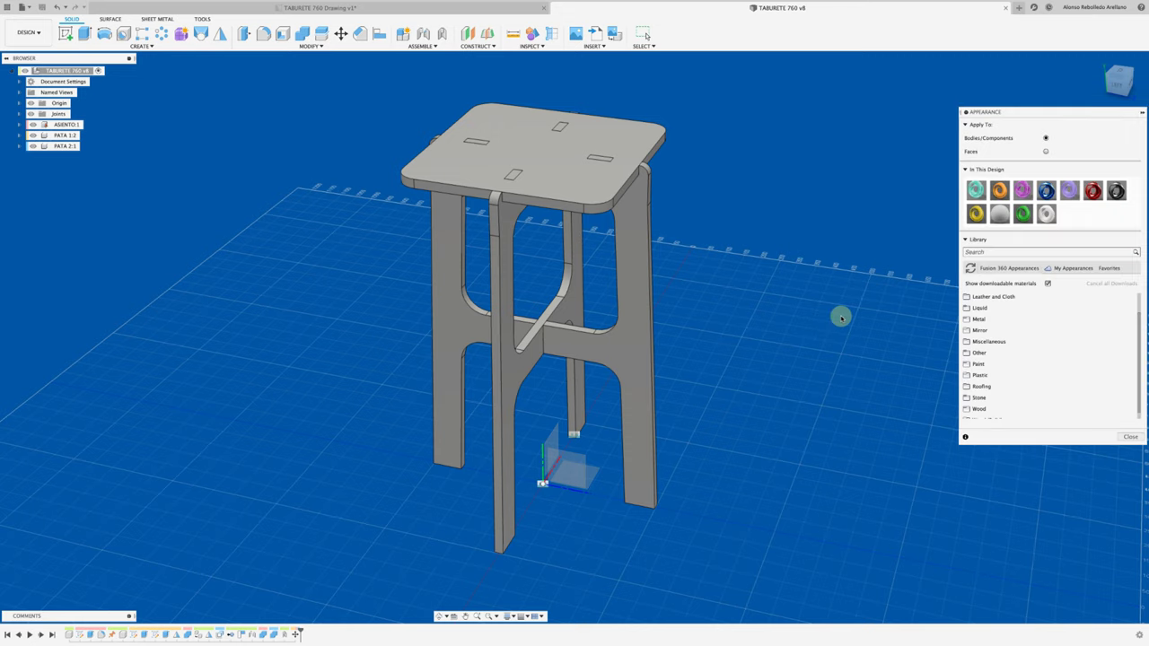
pyautogui.scroll(-3, 1103, 354)
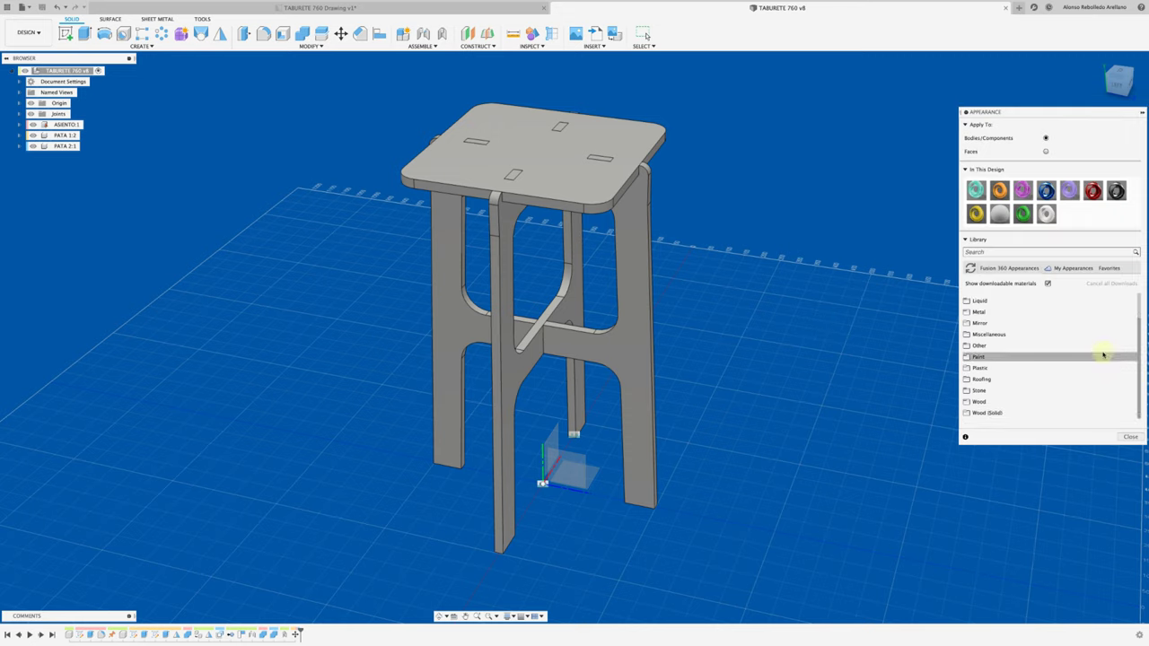
pyautogui.click(1009, 403)
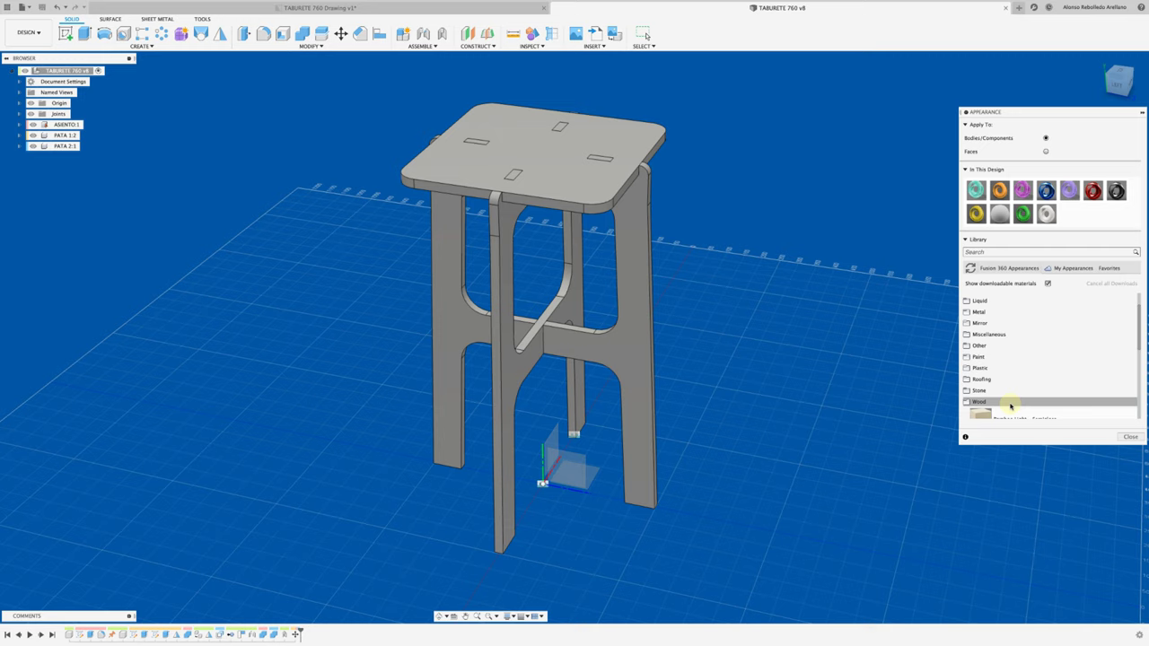
pyautogui.scroll(-5, 1013, 399)
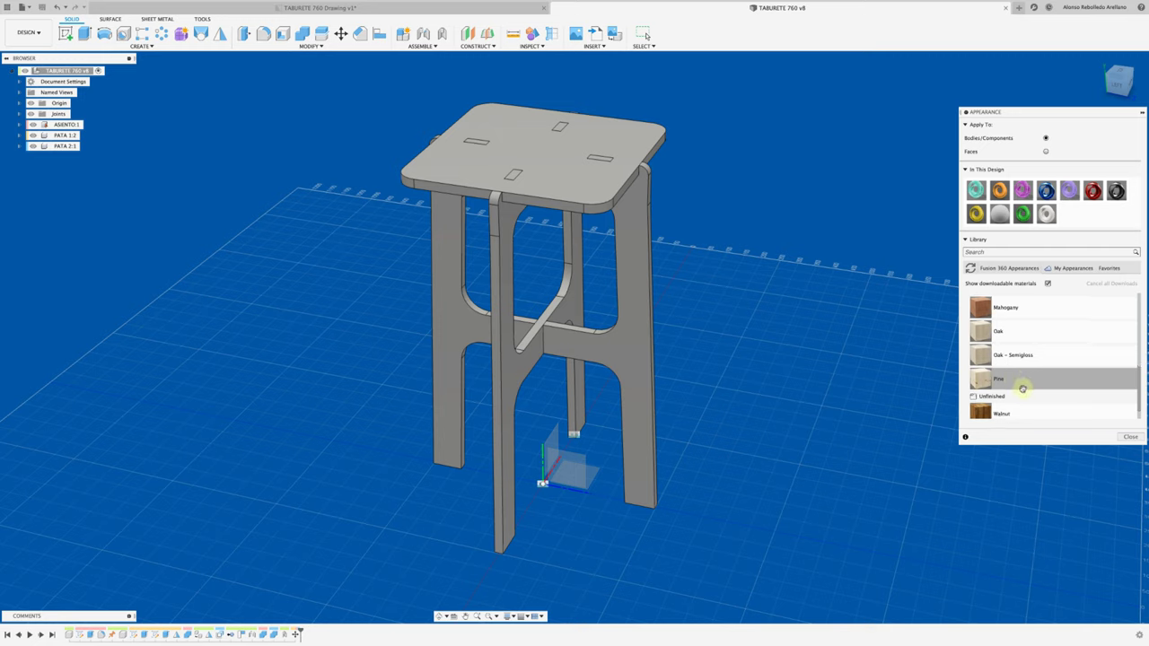
pyautogui.scroll(-1, 1021, 388)
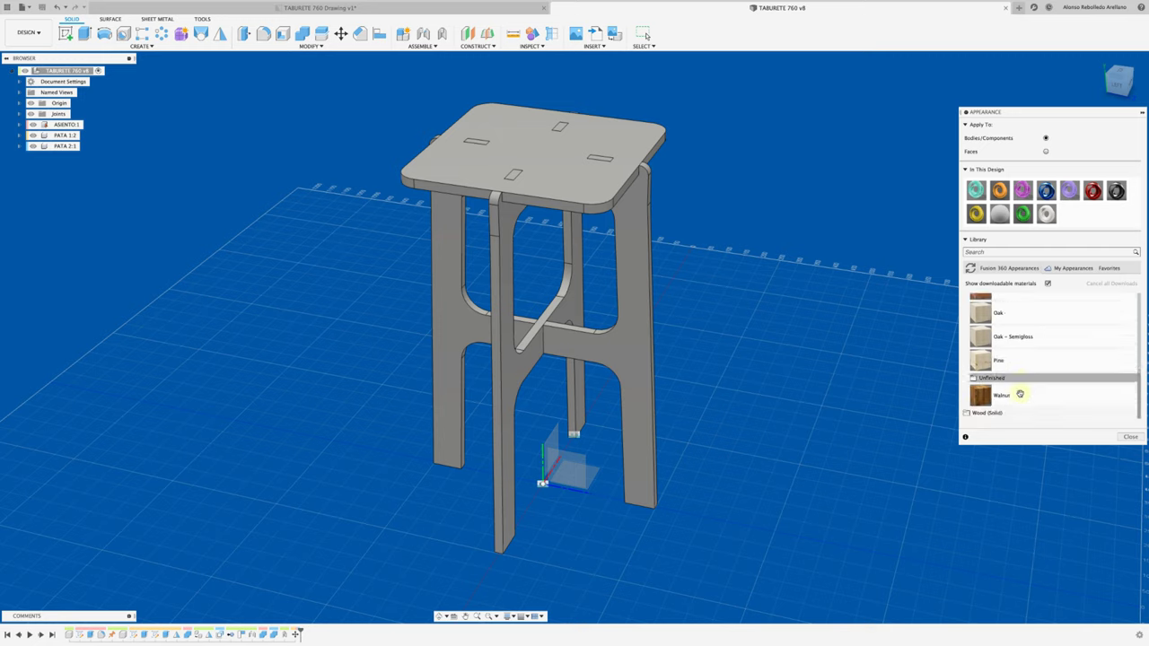
pyautogui.click(967, 413)
pyautogui.scroll(-1, 1039, 386)
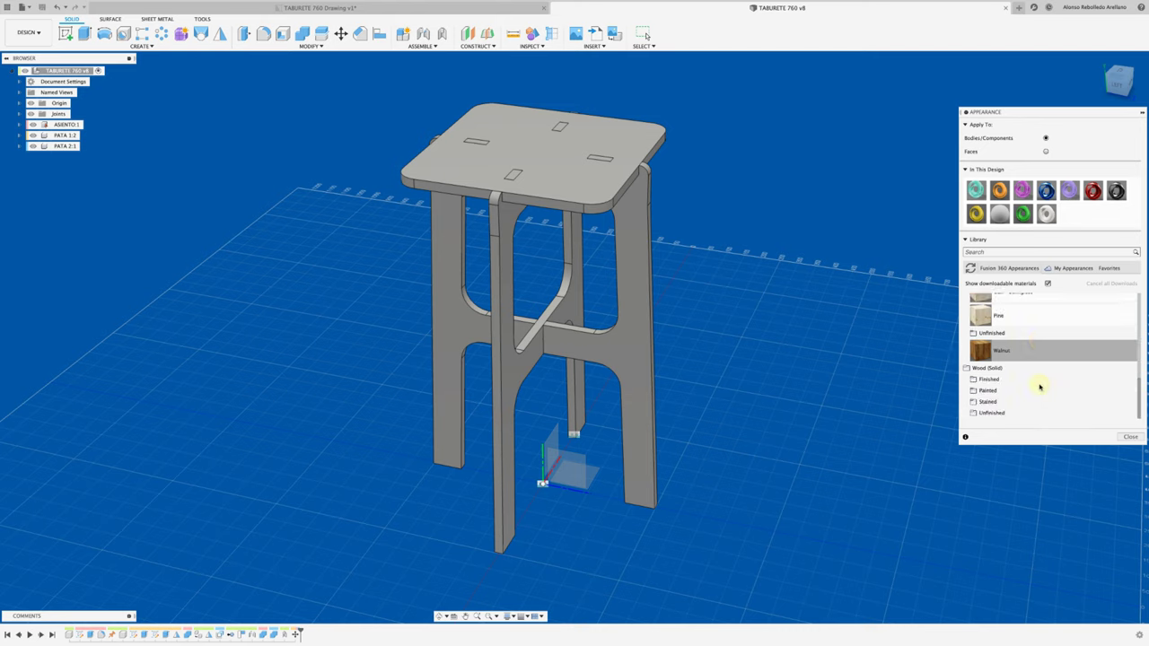
pyautogui.moveTo(1039, 387); pyautogui.dragTo(882, 366)
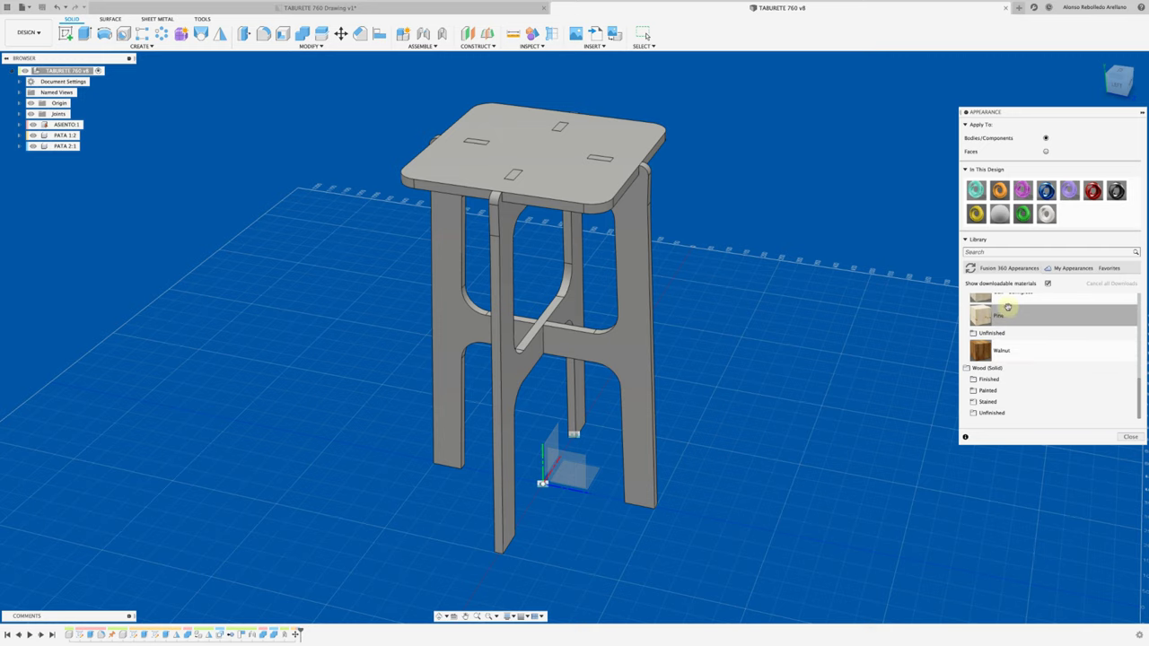
pyautogui.moveTo(986, 352); pyautogui.dragTo(764, 336)
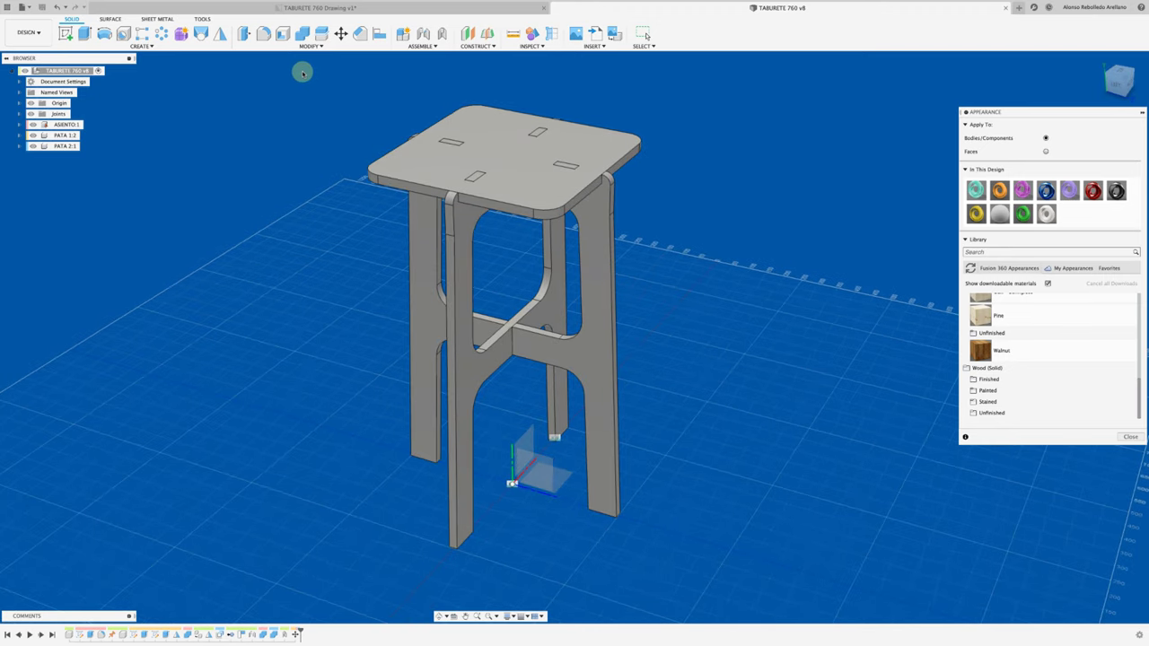
# - On the stool drawing sheet, select the isometric view of the stool
pyautogui.click(408, 13)
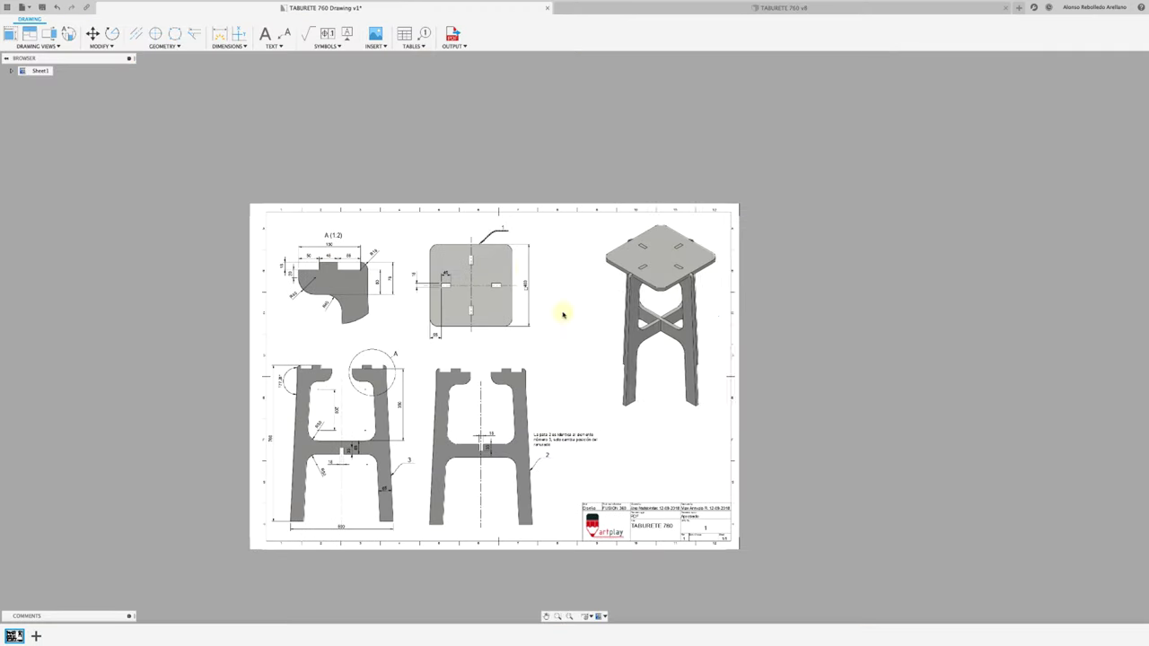
pyautogui.click(625, 353)
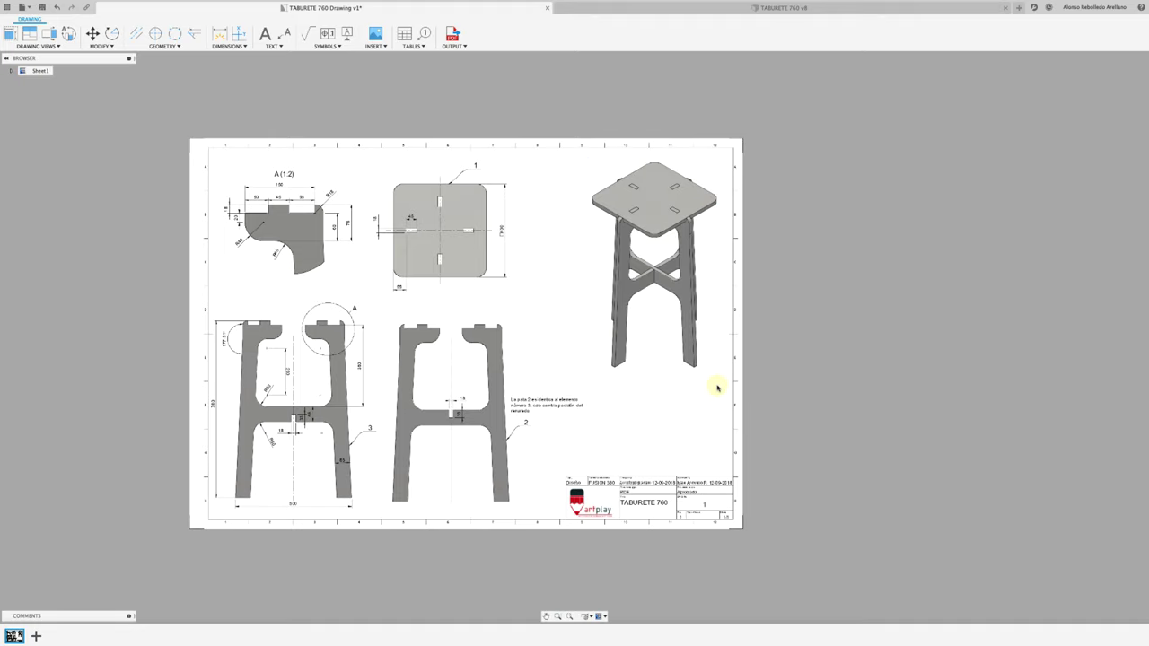
pyautogui.click(661, 369)
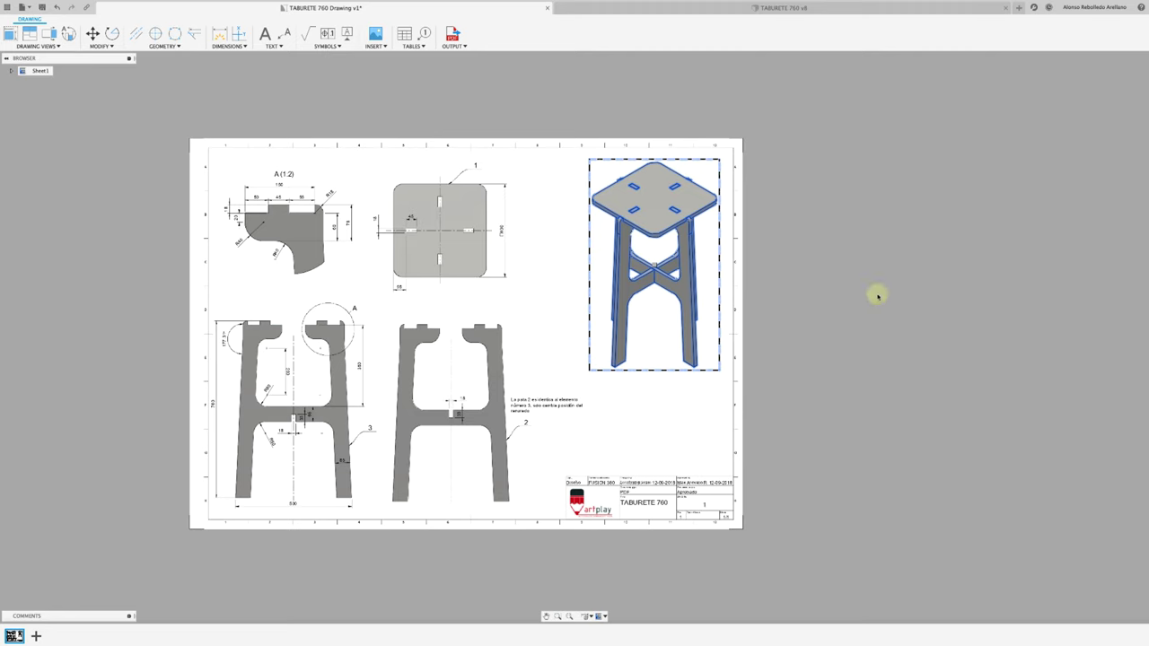
# - Insert a parts list table and place it above the title block
pyautogui.click(404, 33)
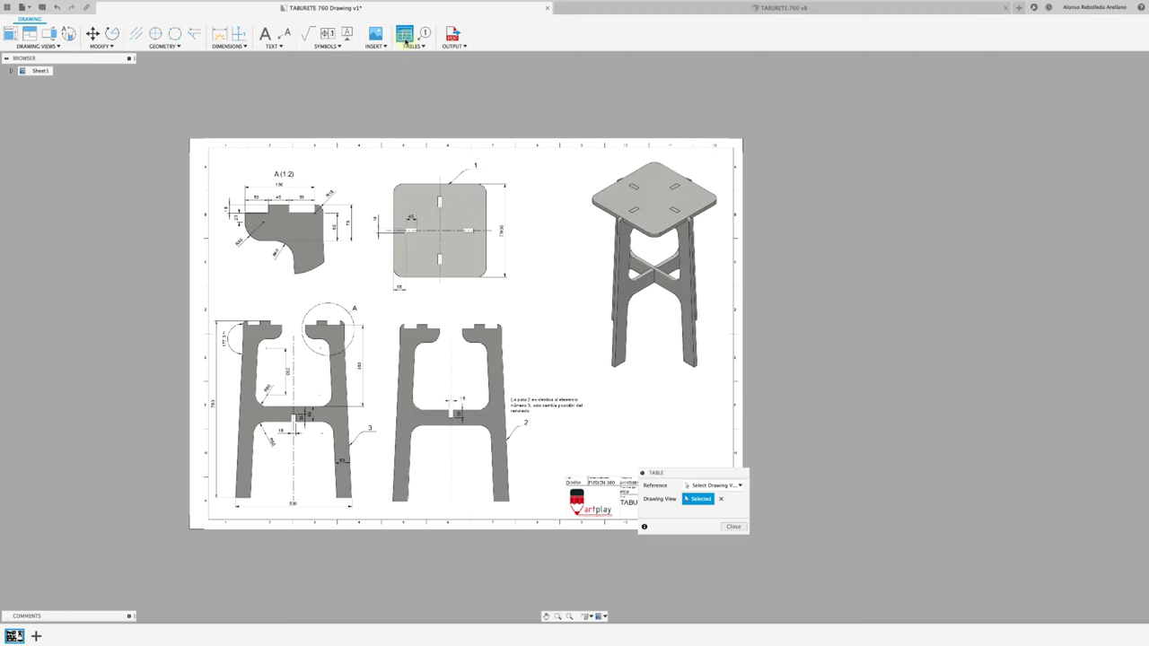
pyautogui.click(703, 465)
pyautogui.moveTo(688, 476); pyautogui.dragTo(836, 422)
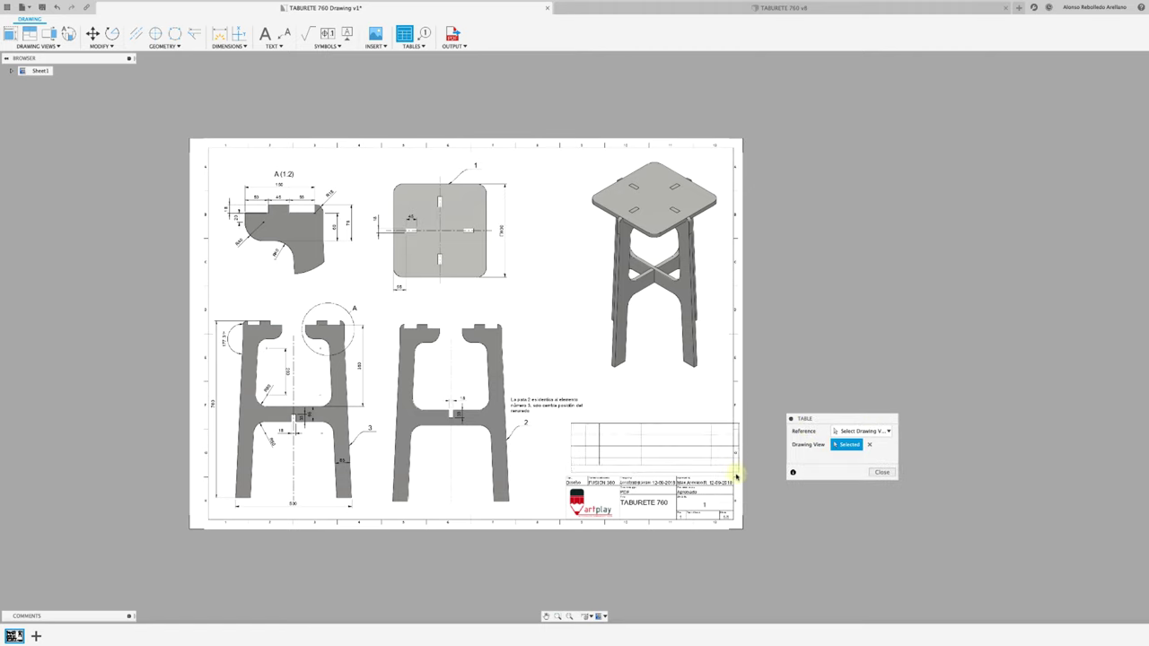
pyautogui.click(732, 474)
pyautogui.scroll(3, 760, 397)
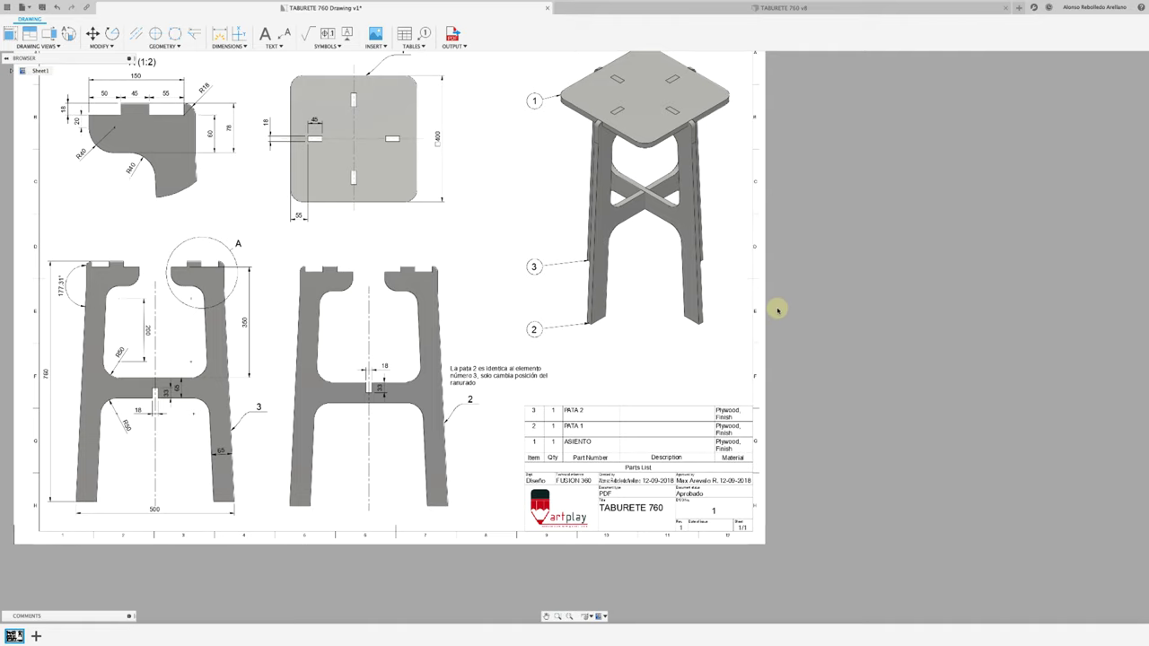
# - Remove the Material column from the parts list
pyautogui.scroll(1, 777, 311)
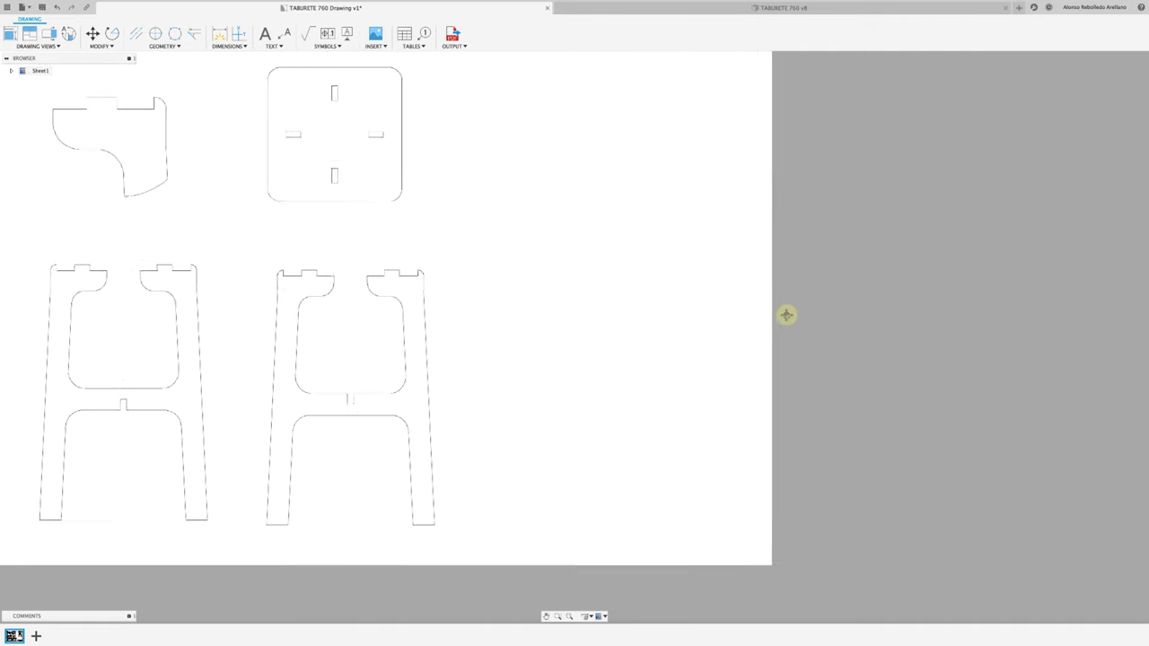
pyautogui.moveTo(775, 307); pyautogui.dragTo(800, 329, button='middle')
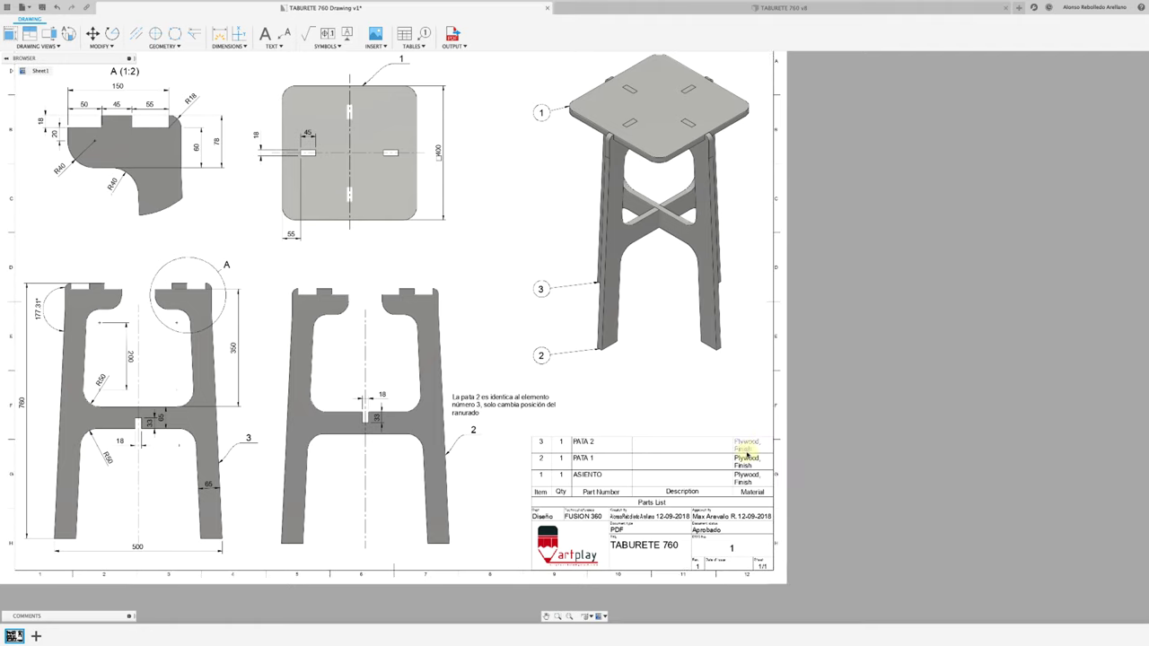
pyautogui.click(745, 450)
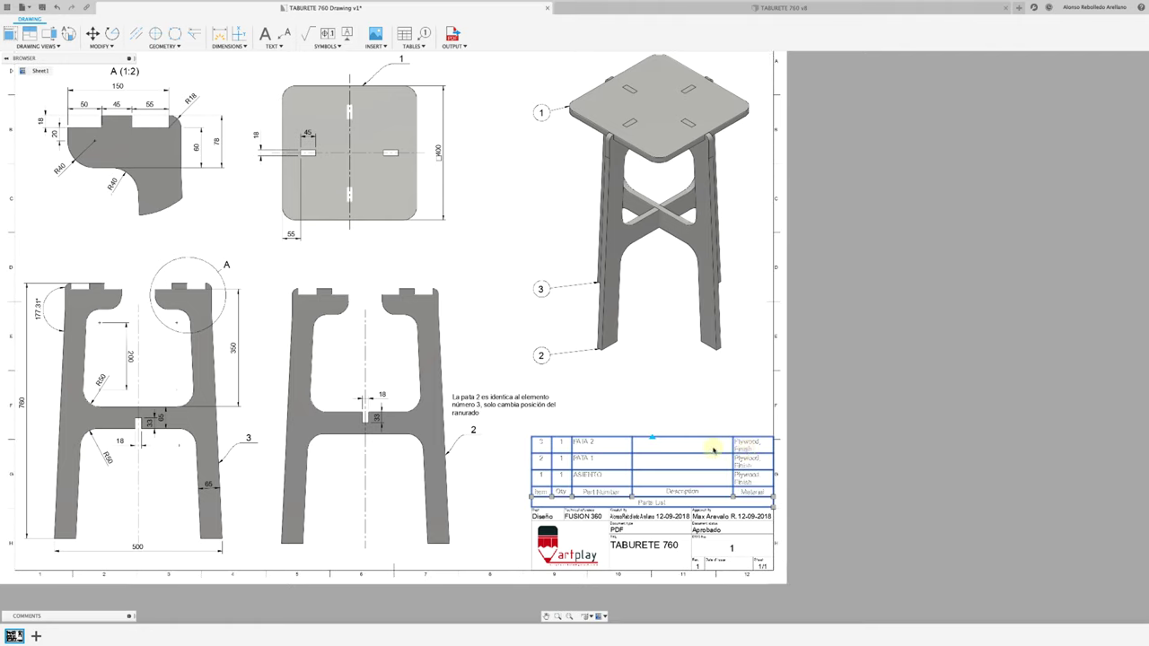
pyautogui.doubleClick(743, 449)
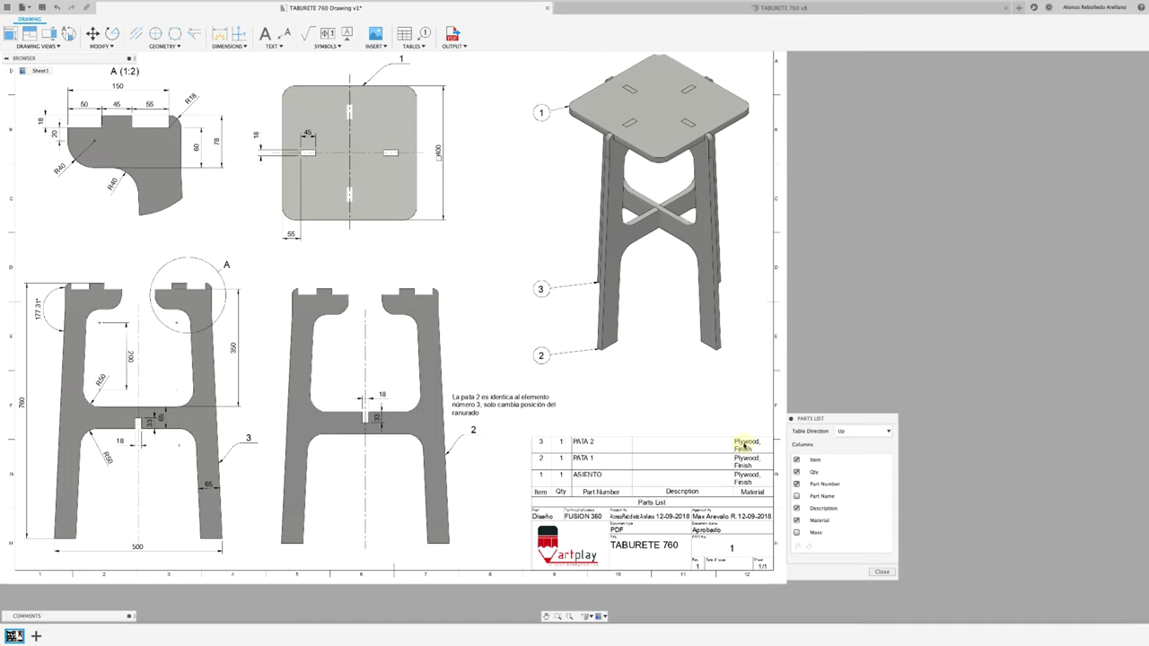
pyautogui.click(797, 521)
pyautogui.click(880, 572)
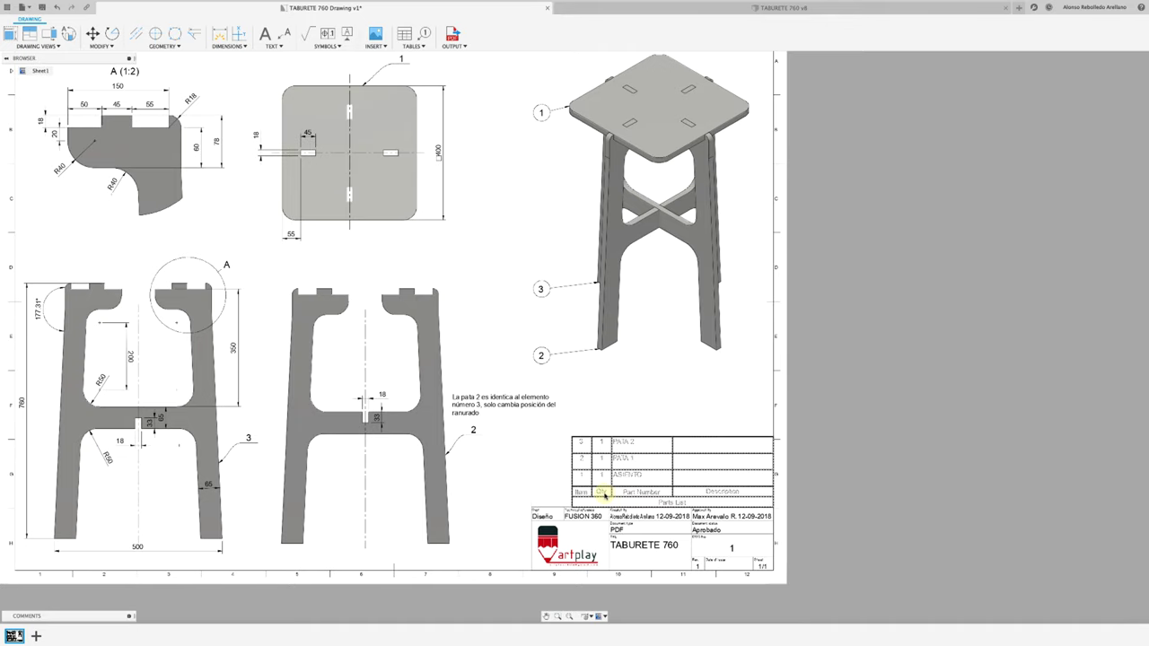
# - Align the parts list above the title block and narrow Part Number to widen Description
pyautogui.click(571, 476)
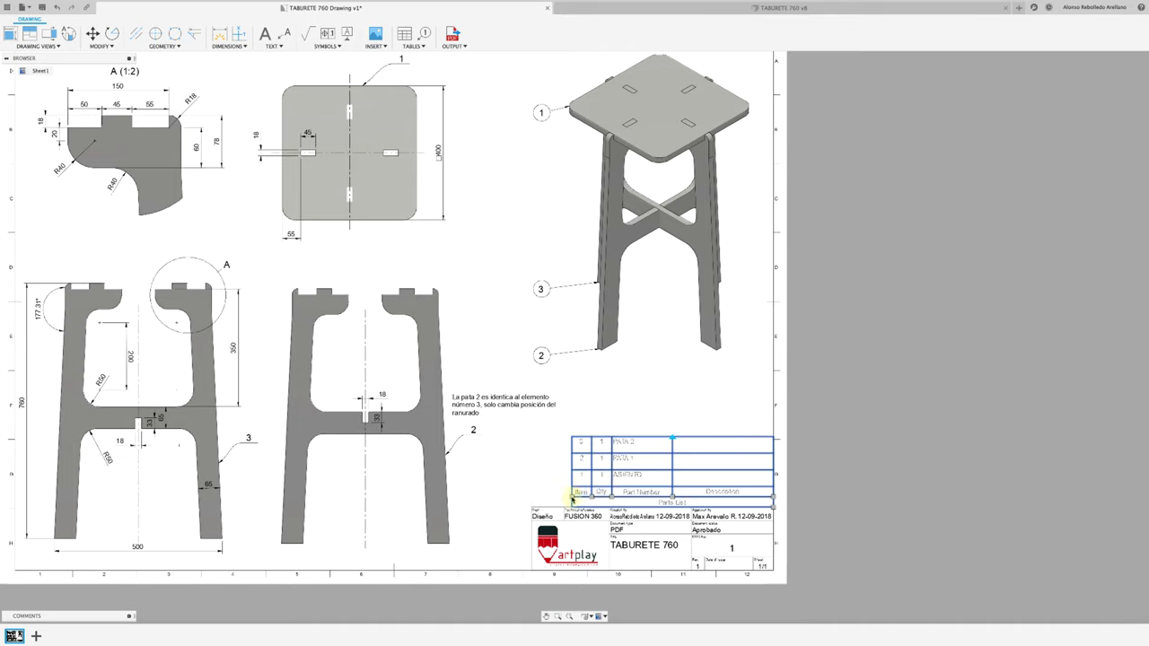
pyautogui.moveTo(561, 496)
pyautogui.mouseDown()
pyautogui.moveTo(531, 498)
pyautogui.moveTo(579, 497)
pyautogui.mouseUp()
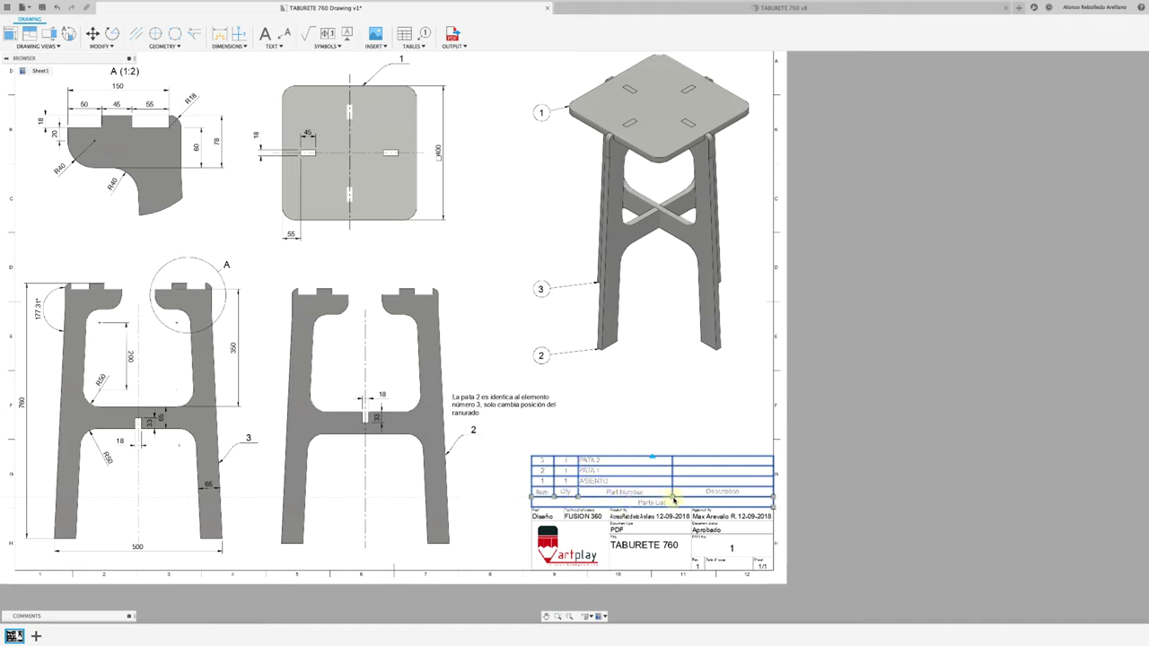
pyautogui.moveTo(672, 498); pyautogui.dragTo(613, 500)
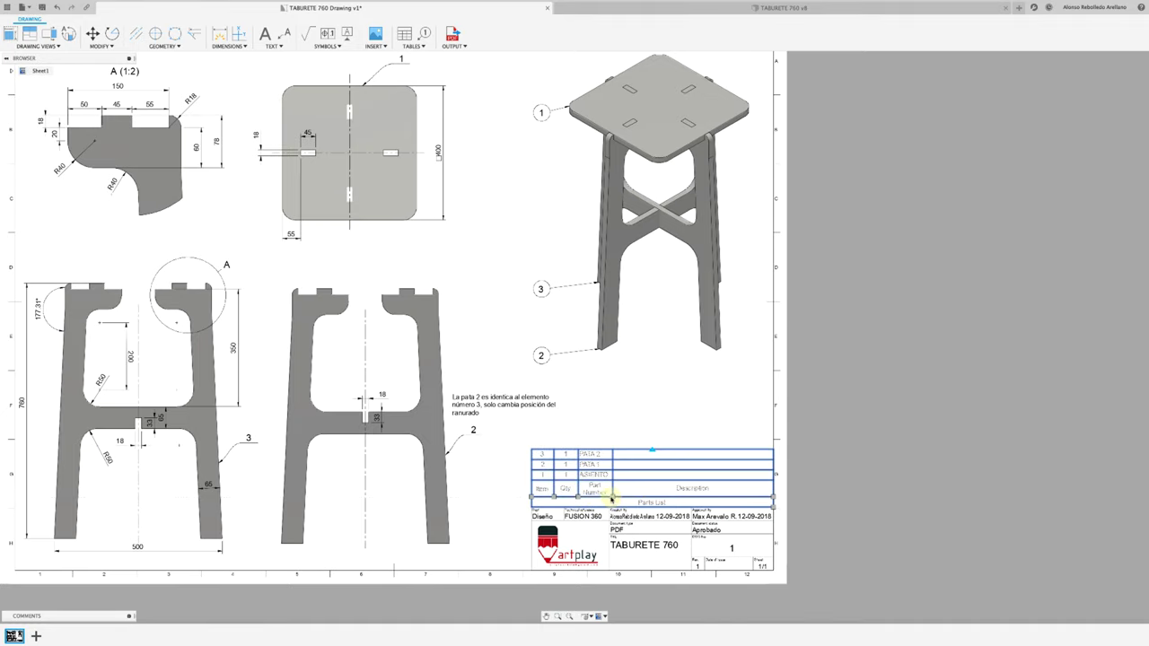
pyautogui.moveTo(614, 499); pyautogui.dragTo(633, 500)
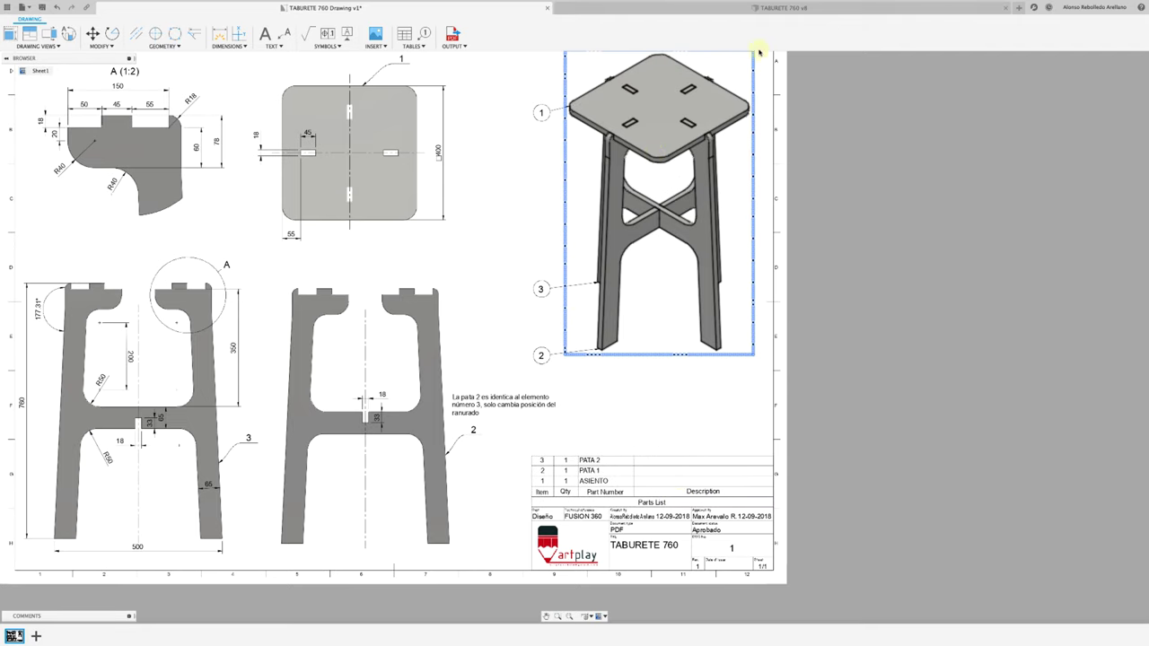
# - In the 3D design, set the ASIENTO component's Description to 'Rauli (Comprar en Barraca)'
pyautogui.click(762, 9)
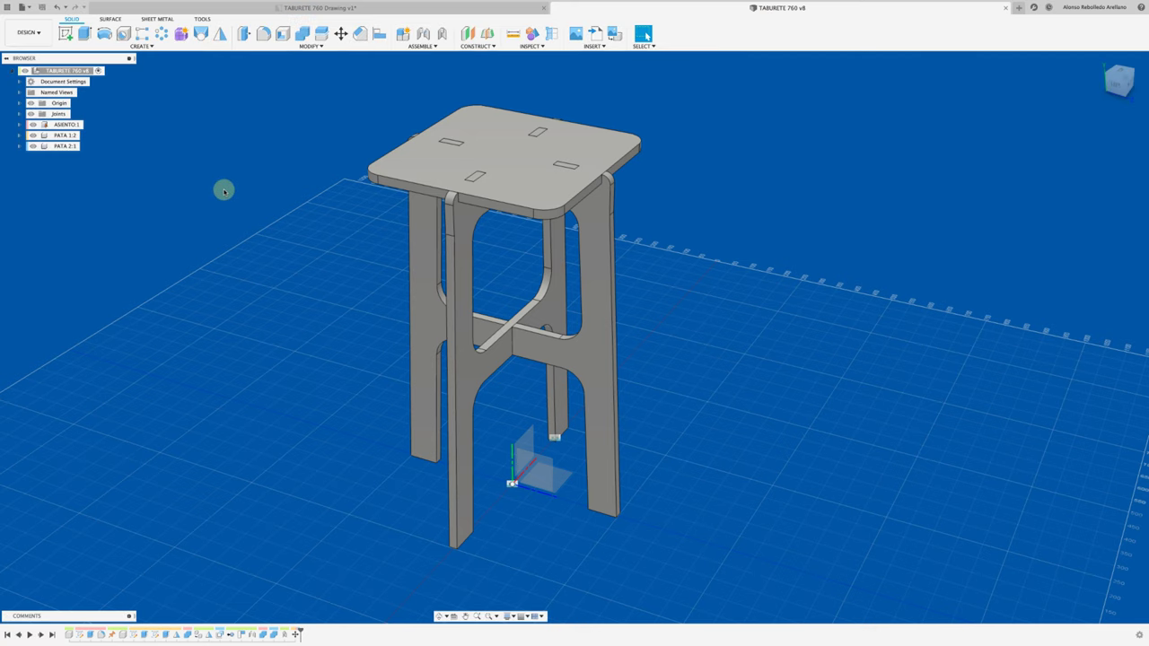
pyautogui.rightClick(70, 126)
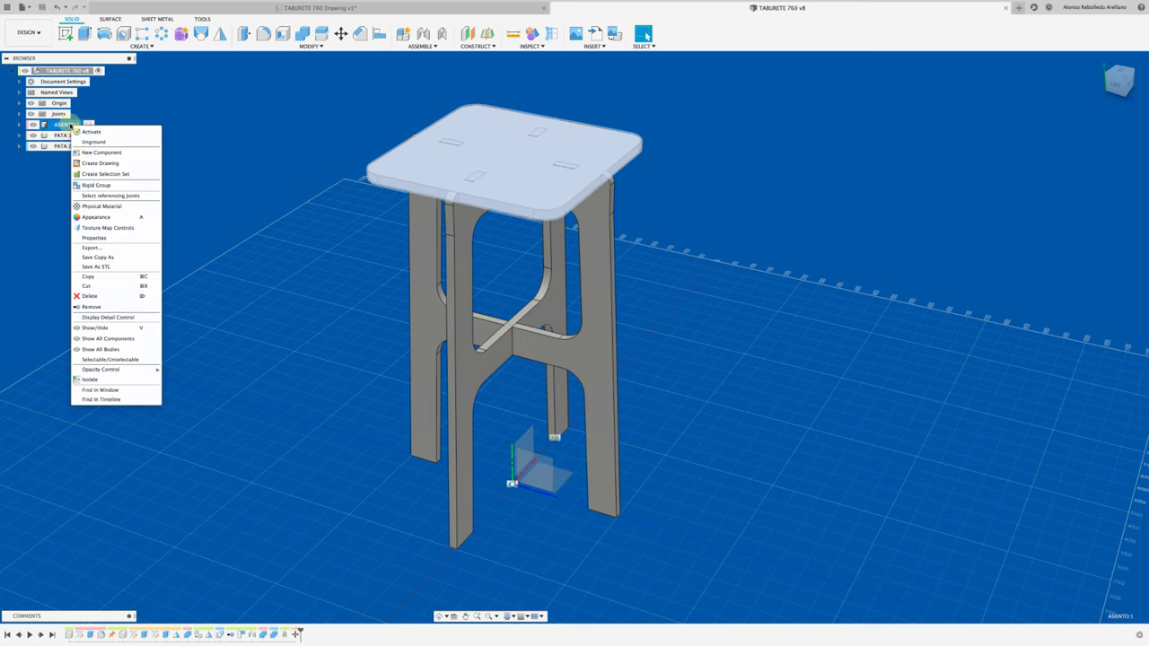
pyautogui.click(95, 238)
pyautogui.moveTo(1087, 112); pyautogui.dragTo(722, 132)
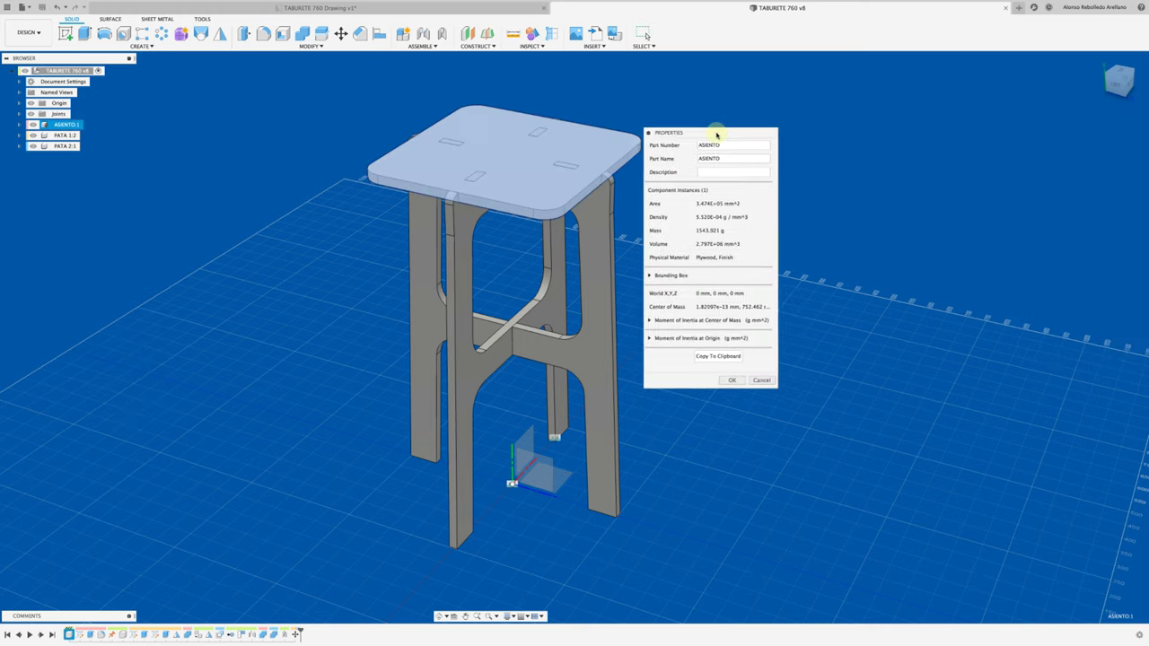
pyautogui.click(723, 171)
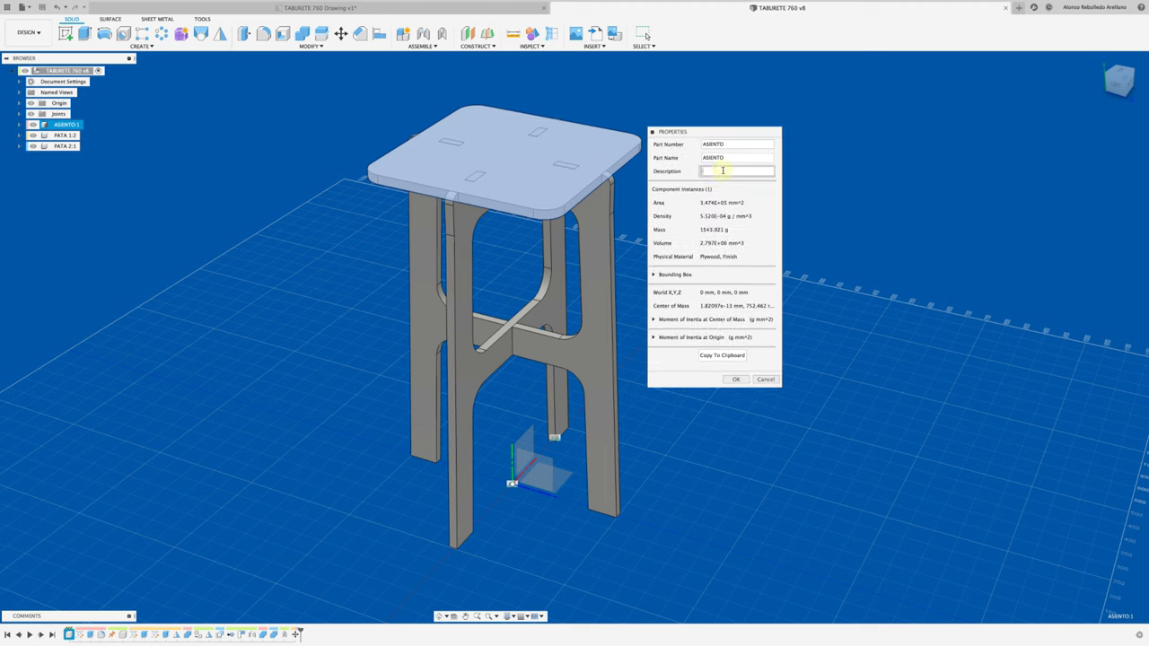
pyautogui.write('Raúl (Comprar en Barraca')
pyautogui.click(735, 379)
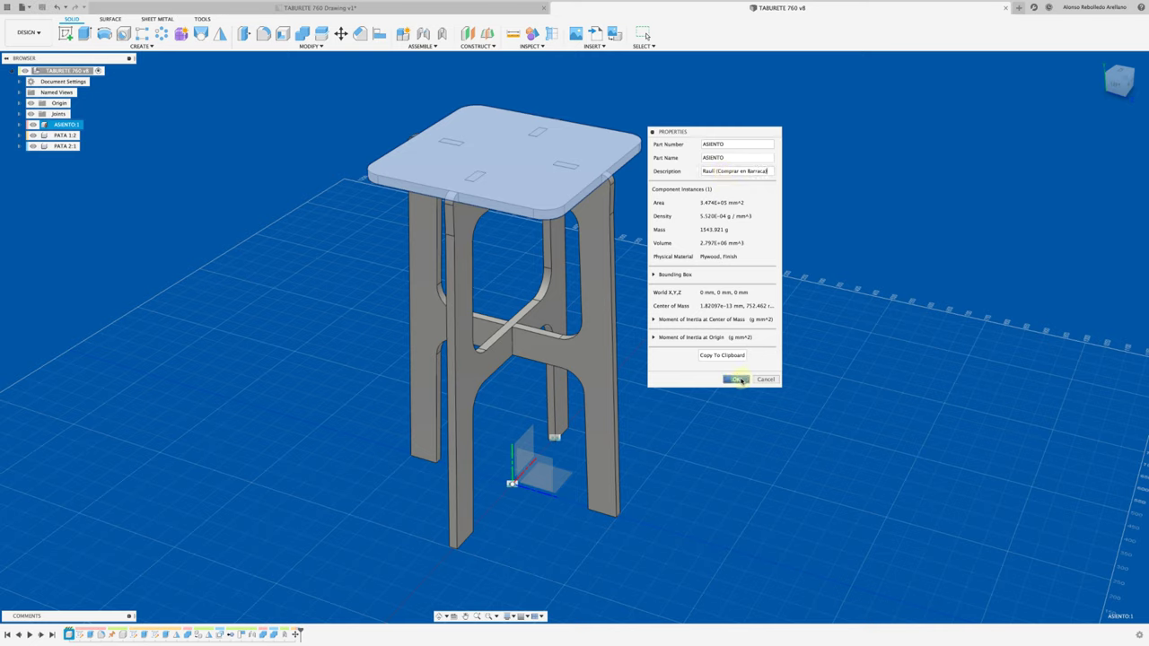
pyautogui.click(65, 135)
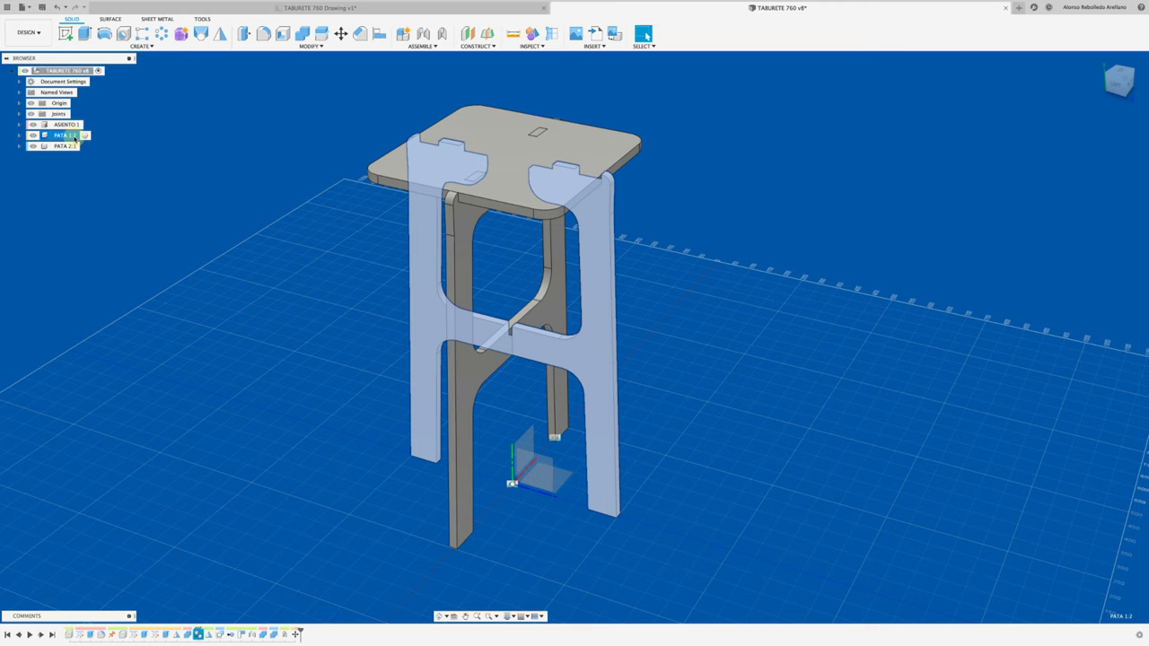
# - Set the PATA 1 leg's Description property to 'Eucaliptus Nitens'
pyautogui.rightClick(77, 136)
pyautogui.click(124, 261)
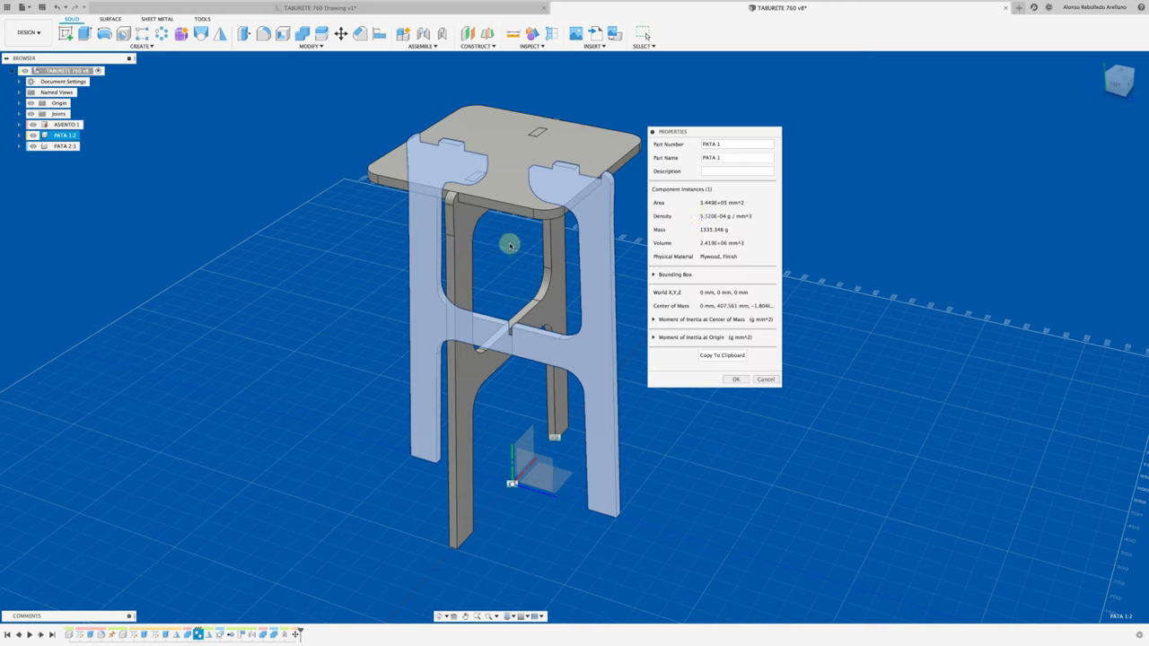
pyautogui.click(724, 172)
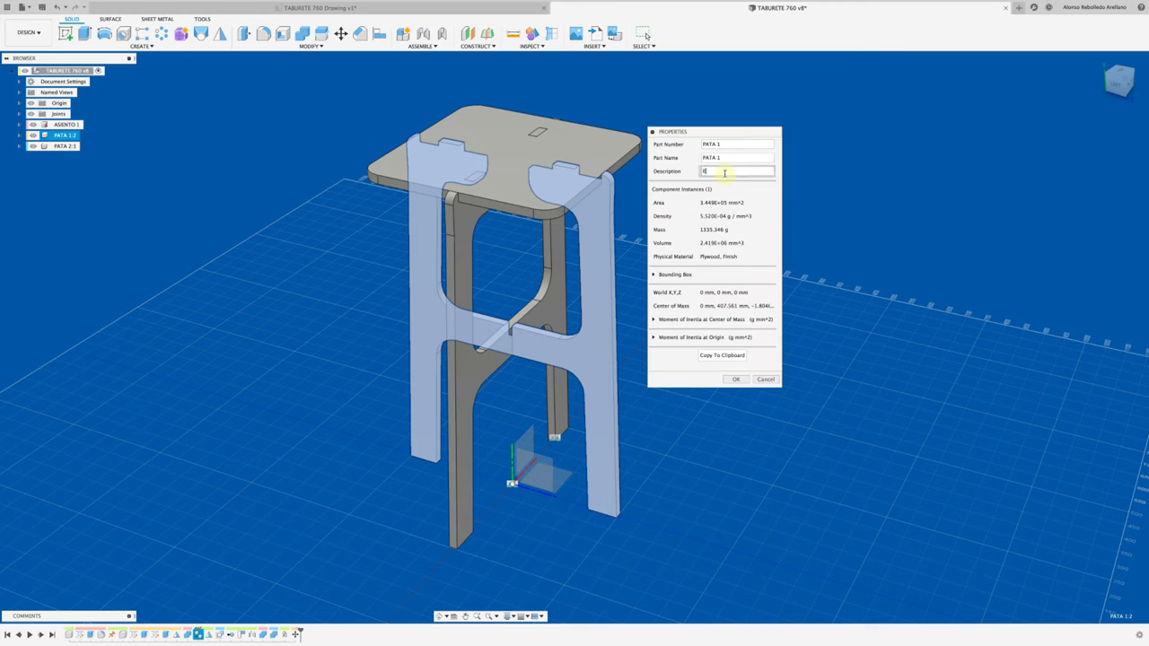
pyautogui.write('d')
pyautogui.tripleClick(751, 171)
pyautogui.click(723, 355)
pyautogui.click(735, 380)
# - Give PATA 2 the same 'Eucaliptus Nitens' description and save the TABURETE 760 design
pyautogui.rightClick(58, 146)
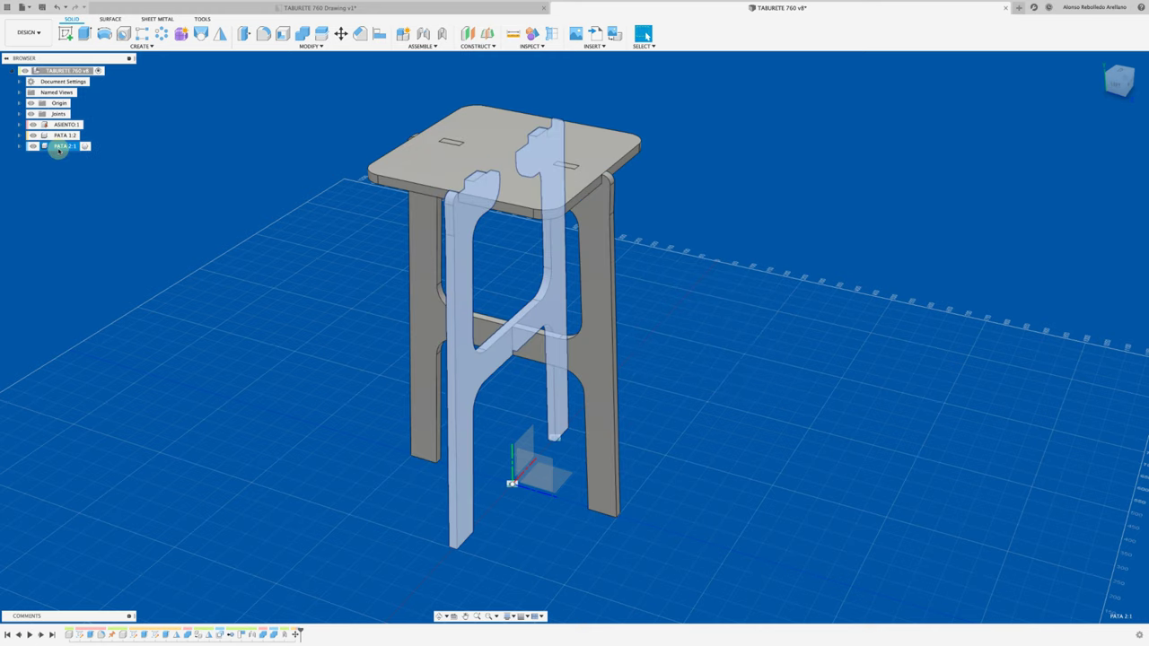
pyautogui.click(79, 273)
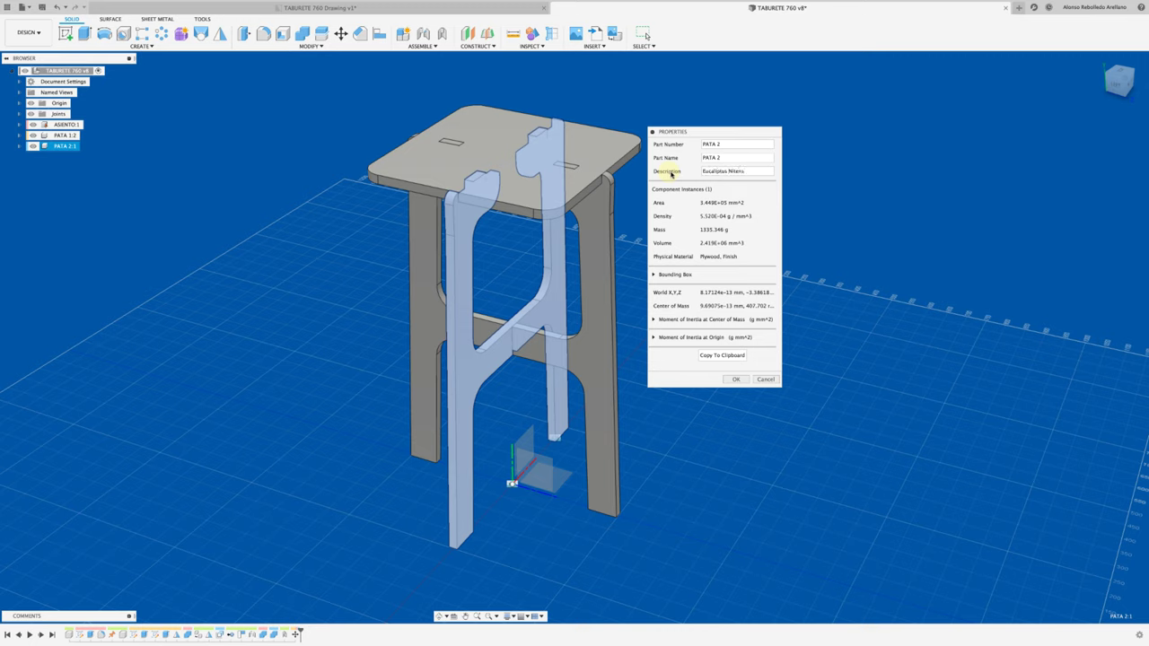
pyautogui.click(735, 379)
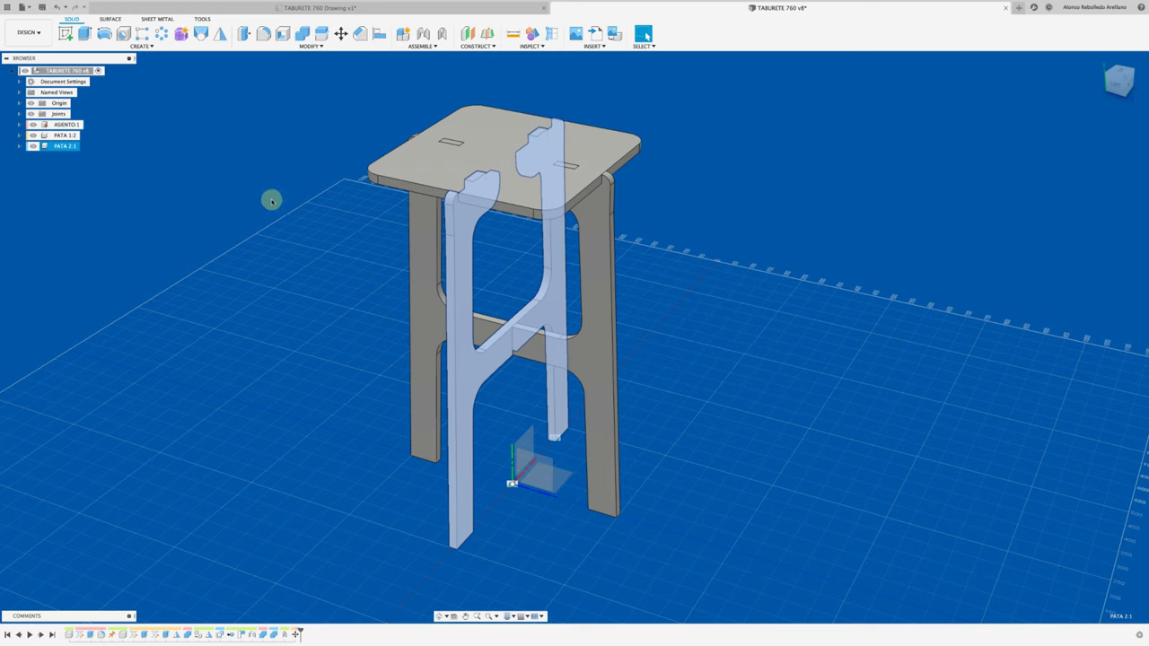
pyautogui.click(41, 7)
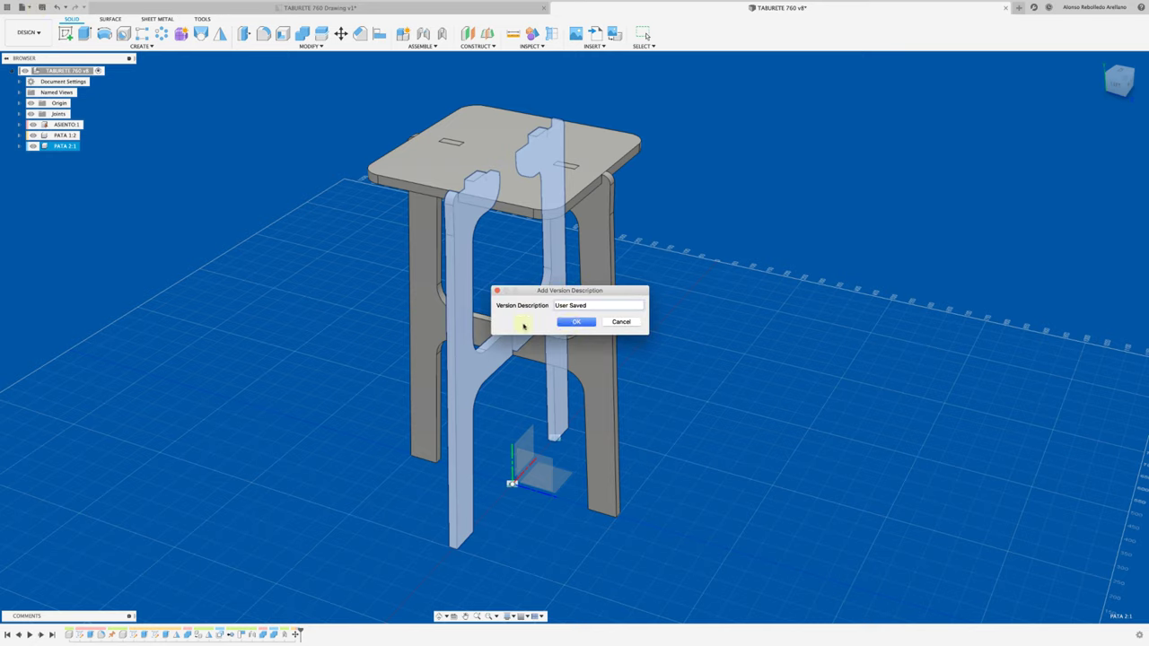
pyautogui.press('Return')
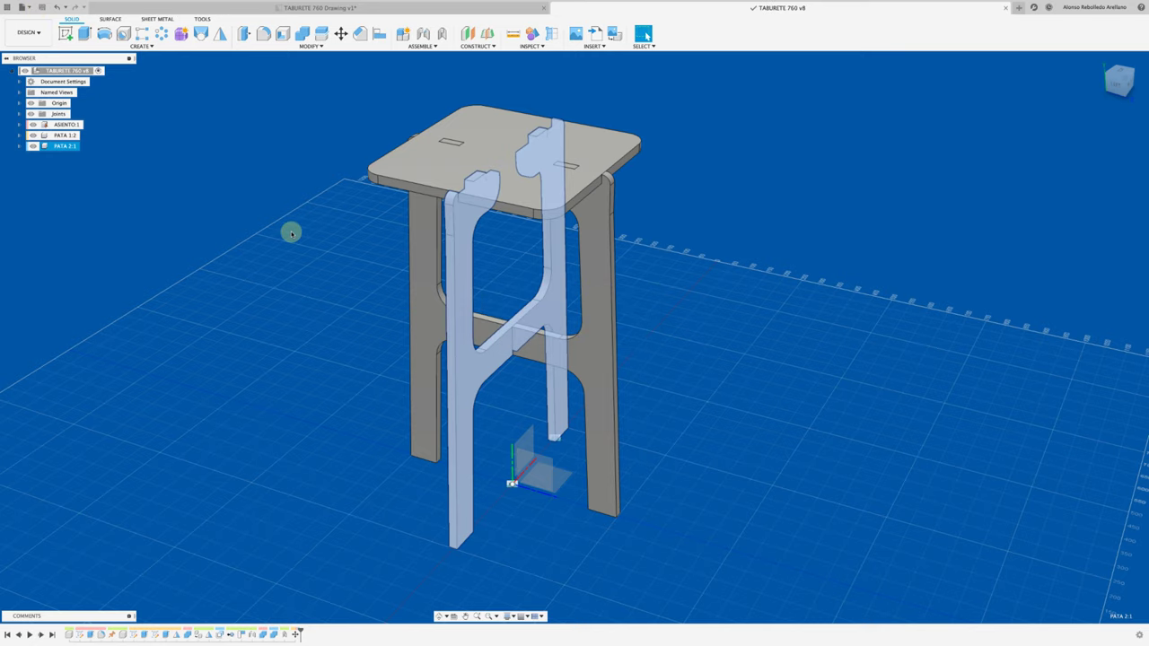
# - Update the TABURETE 760 drawing so the parts list shows Rauli and Eucaliptus Nitens descriptions
pyautogui.click(378, 9)
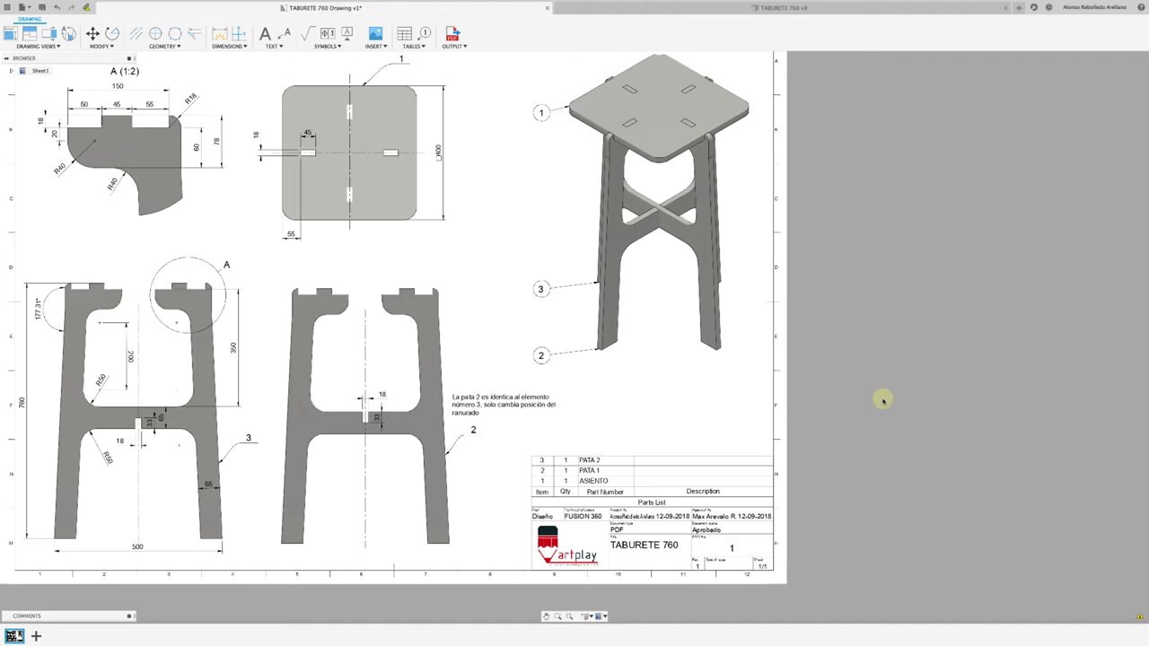
pyautogui.click(87, 9)
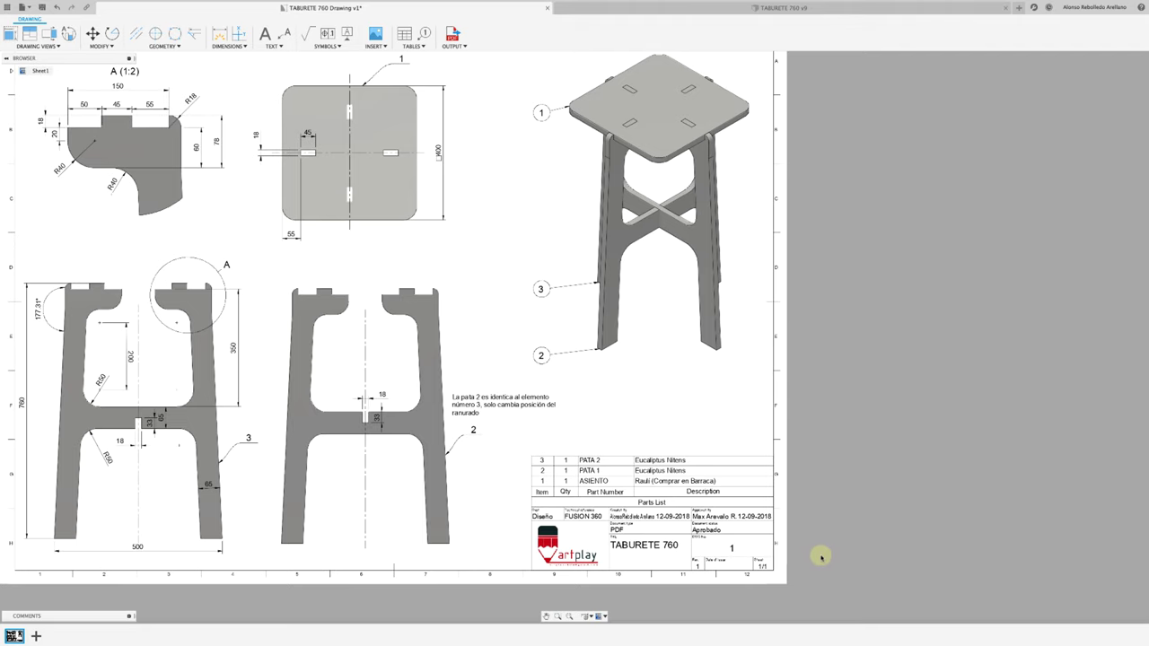
pyautogui.scroll(2, 823, 568)
pyautogui.scroll(1, 823, 568)
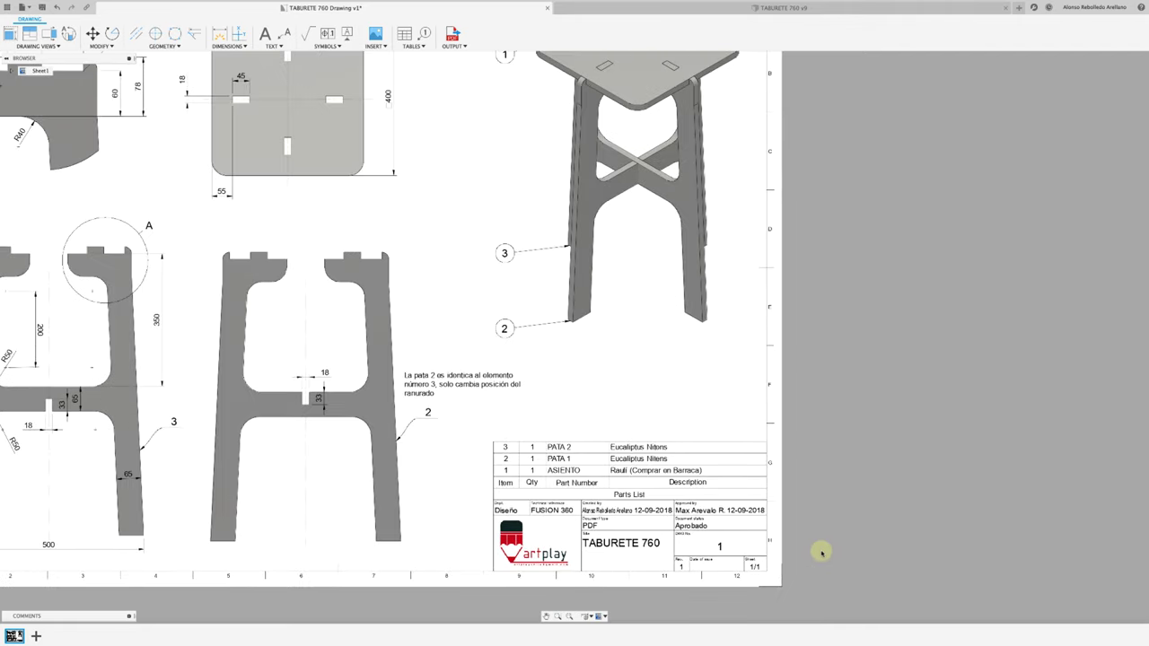